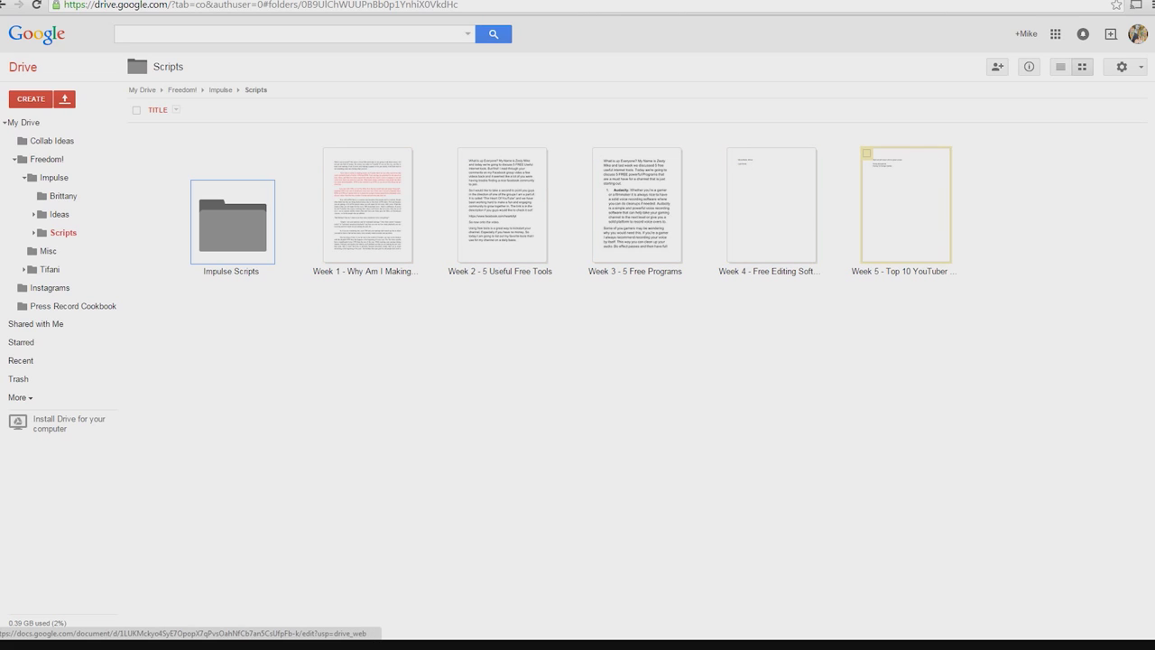
Create a new blank Google Doc from Drive and return to the Docs file list
{"action": "left_click", "coordinate": [30, 98]}
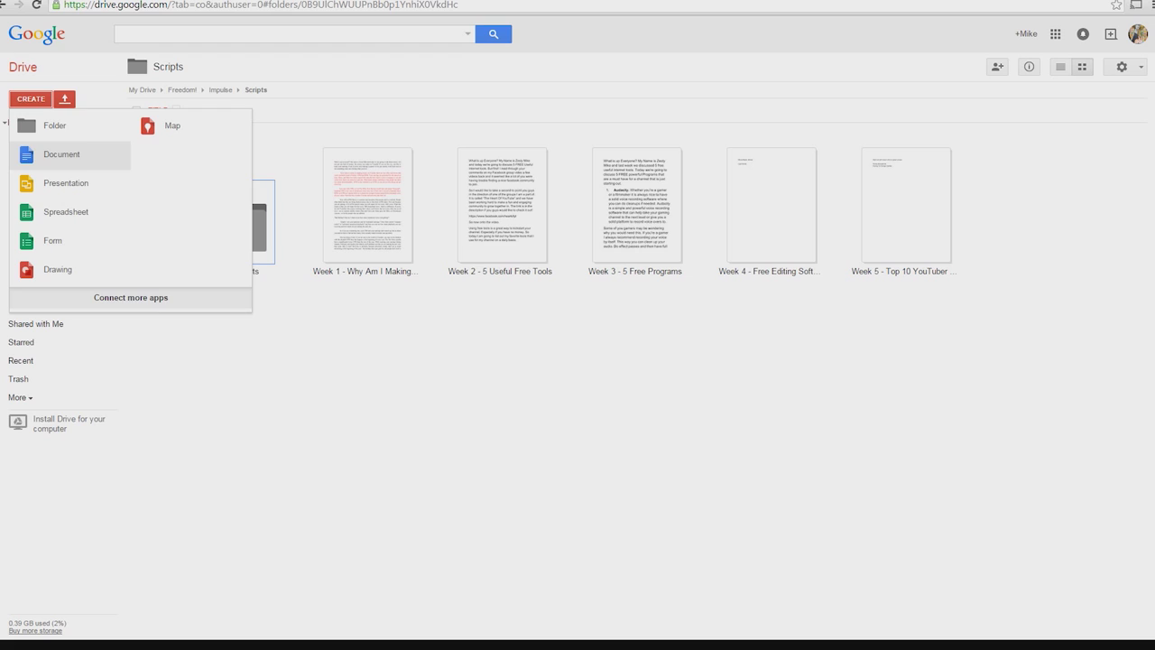
{"action": "left_click", "coordinate": [62, 154]}
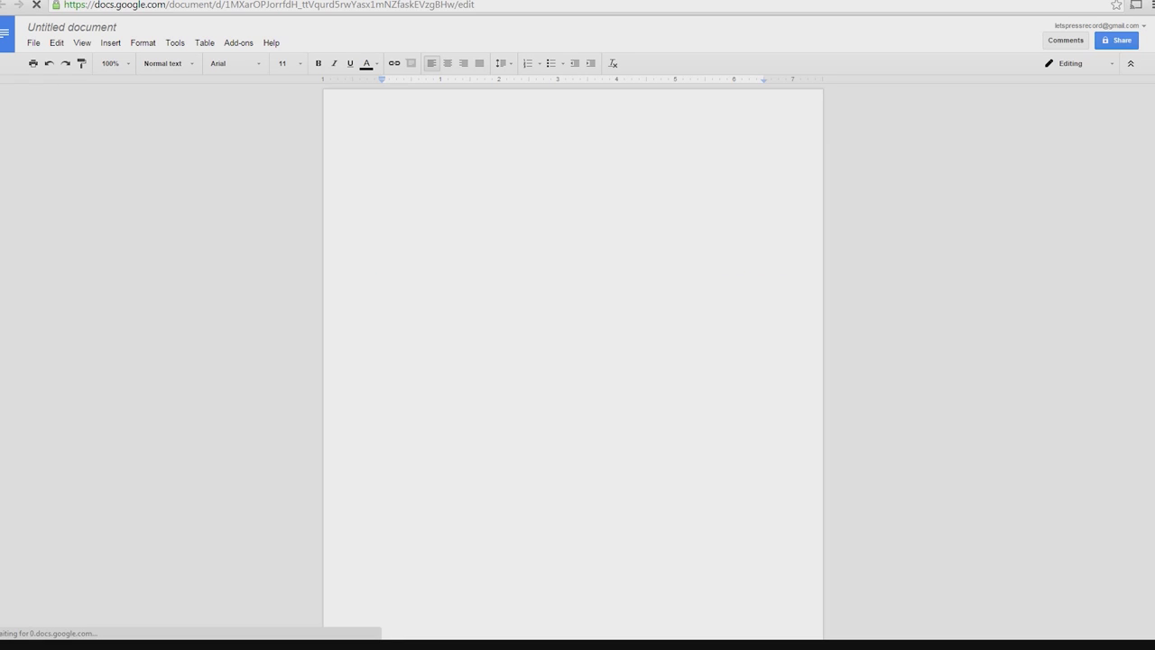
{"action": "left_click", "coordinate": [5, 33]}
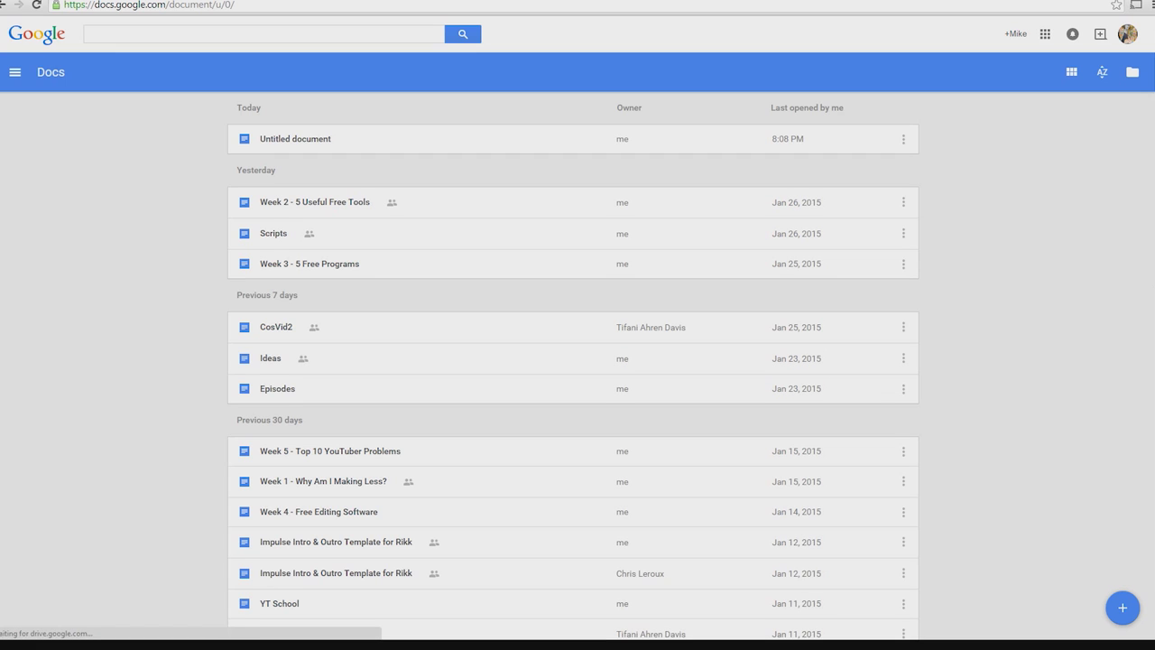
Switch from Google Docs to Sheets via the main menu
{"action": "left_click", "coordinate": [14, 71]}
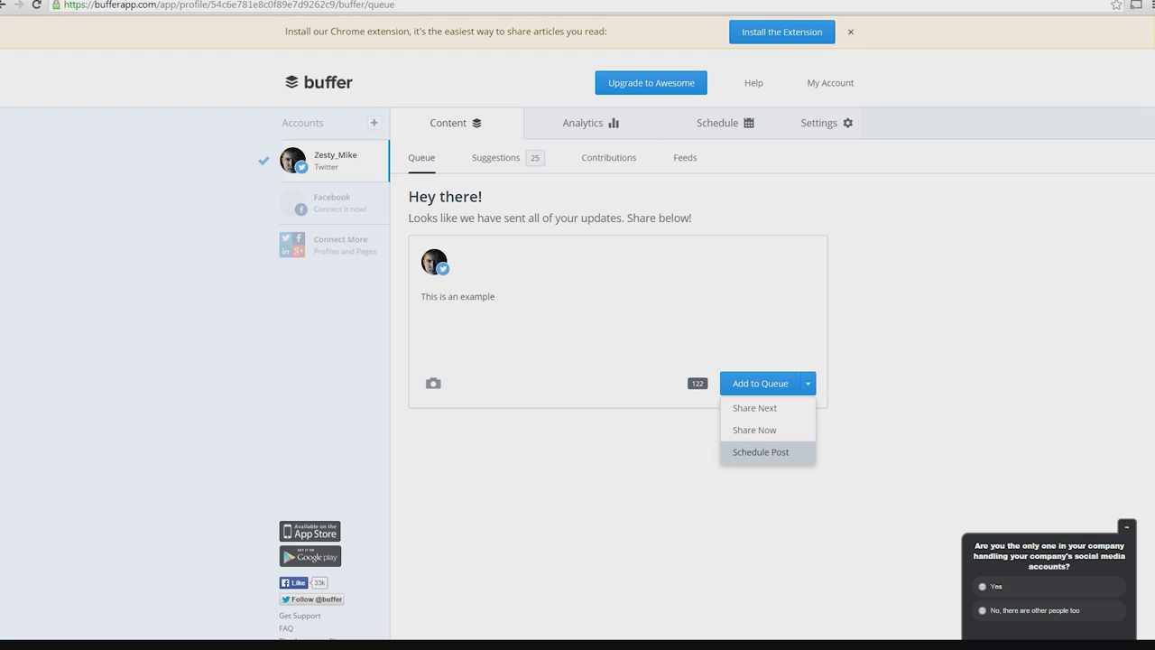
Schedule the Buffer update, advancing the calendar to February 2015
{"action": "left_click", "coordinate": [761, 452]}
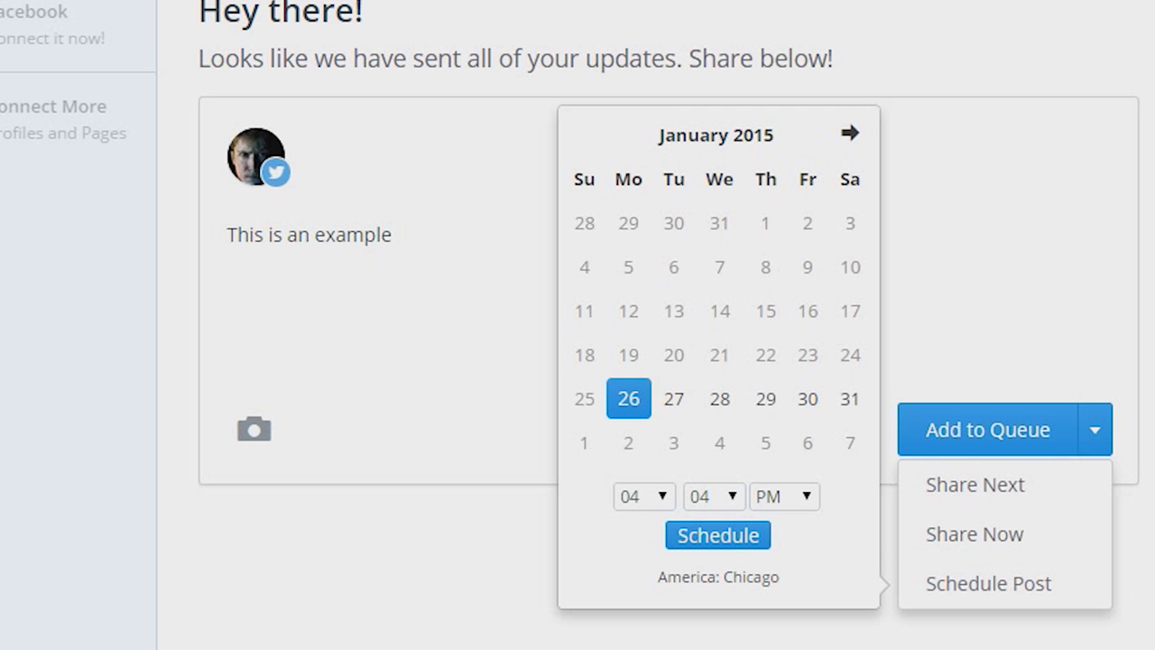
{"action": "left_click", "coordinate": [851, 132]}
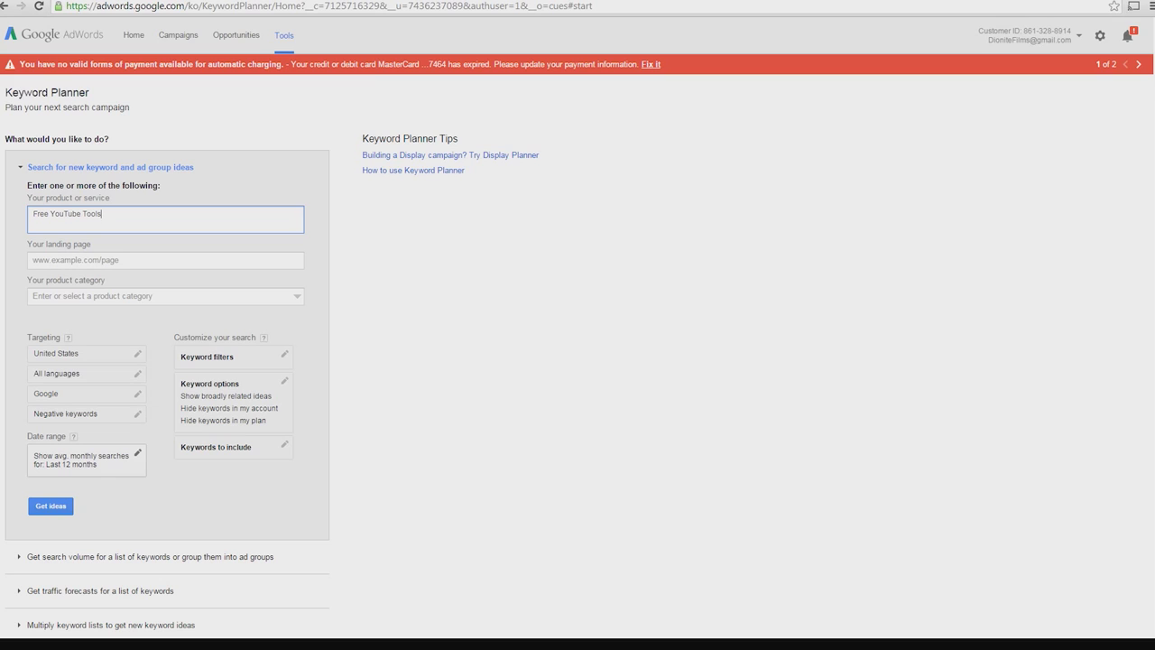
Run the Keyword Planner search for 'Free YouTube Tools' and browse its ad group ideas
{"action": "key", "text": "Return"}
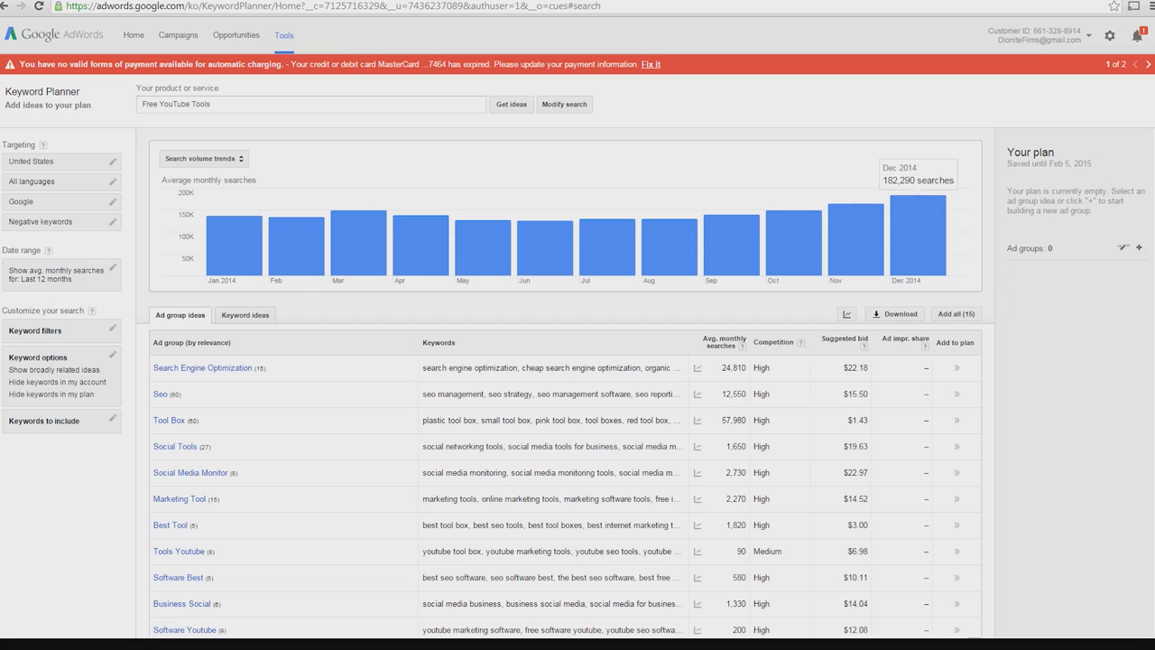
{"action": "scroll", "coordinate": [956, 246], "scroll_direction": "down", "scroll_amount": 3}
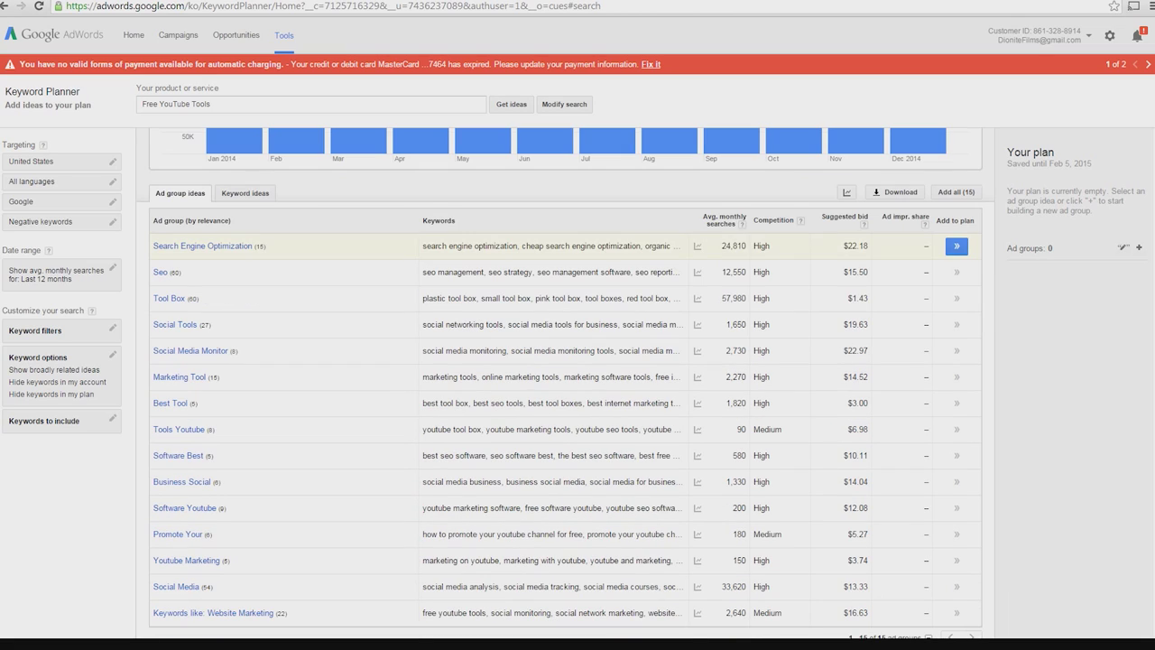
{"action": "scroll", "coordinate": [957, 246], "scroll_direction": "down", "scroll_amount": 1}
{"action": "type", "text": "Minecraft"}
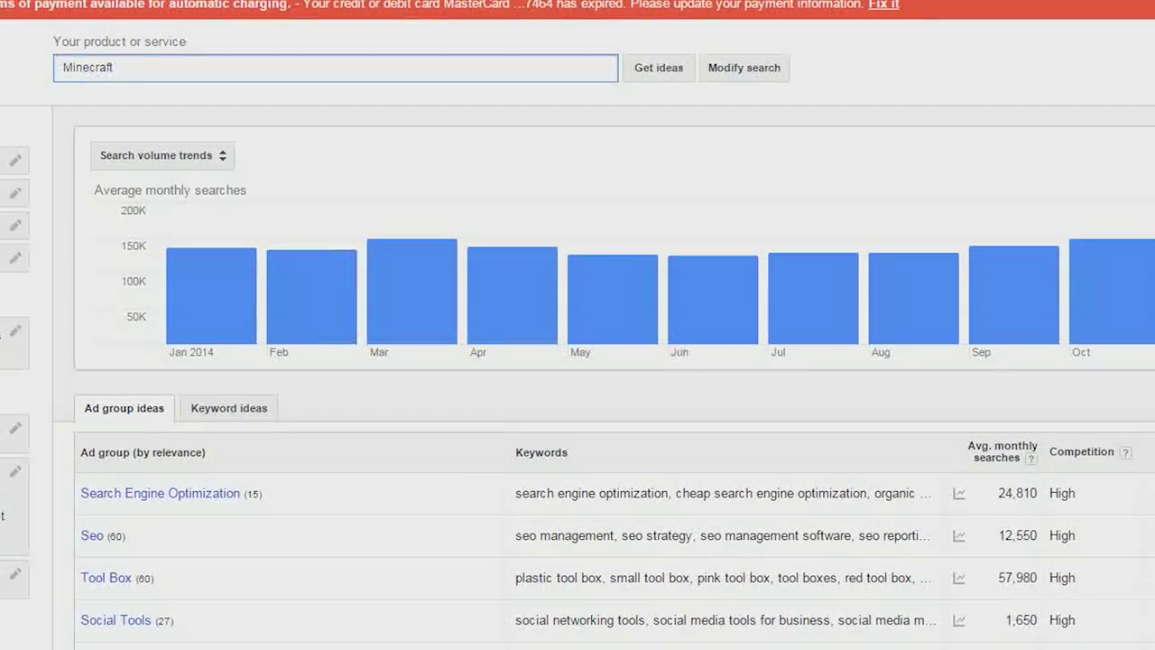
Get search volumes and ad group ideas for 'Minecraft'
{"action": "key", "text": "Return"}
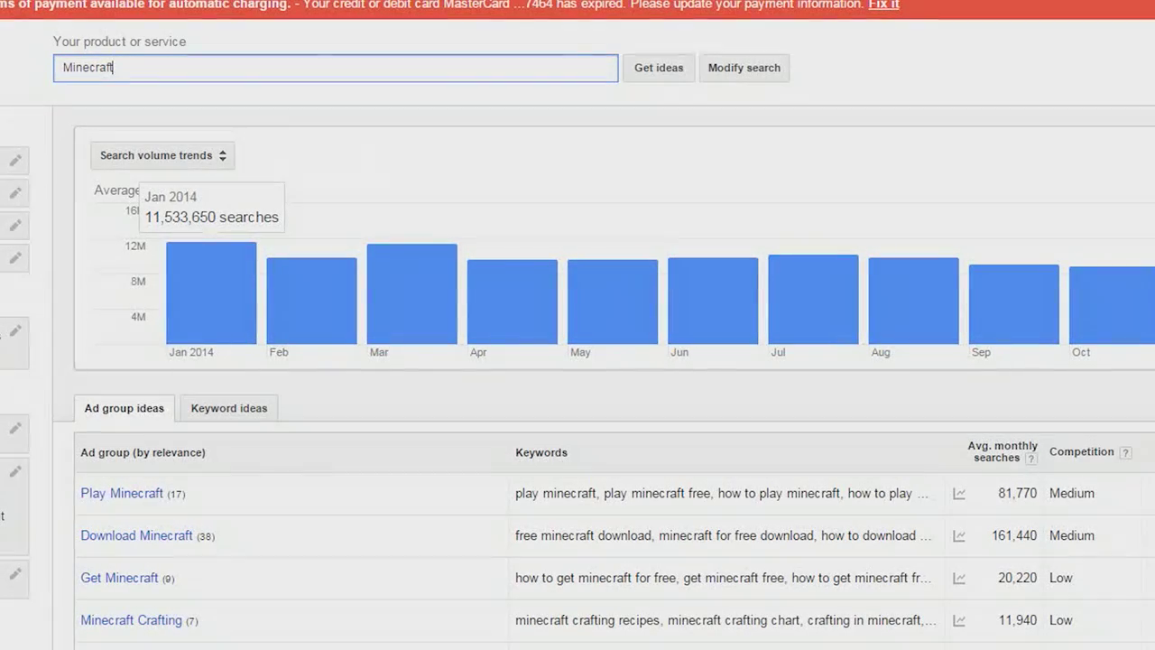